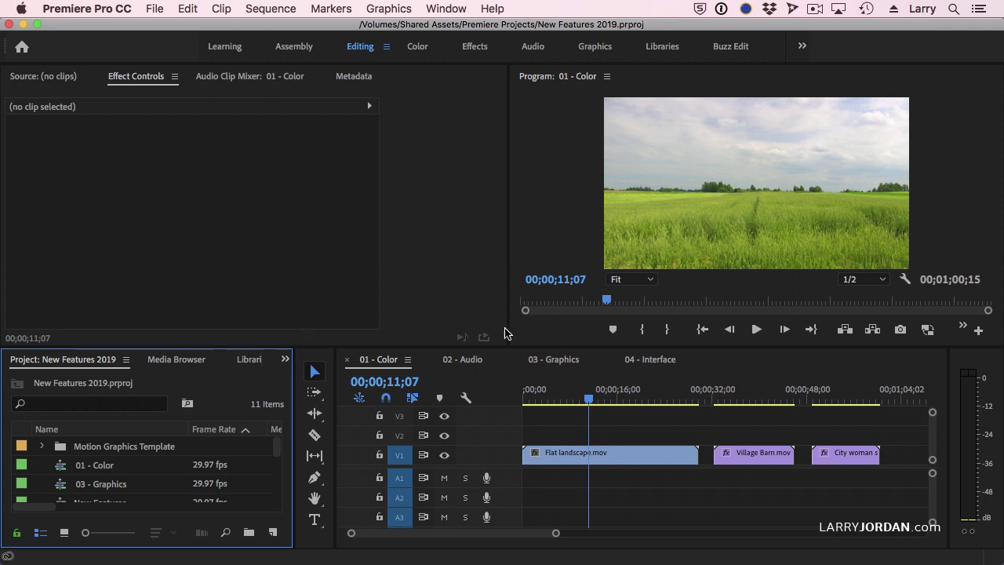
left_click(419, 48)
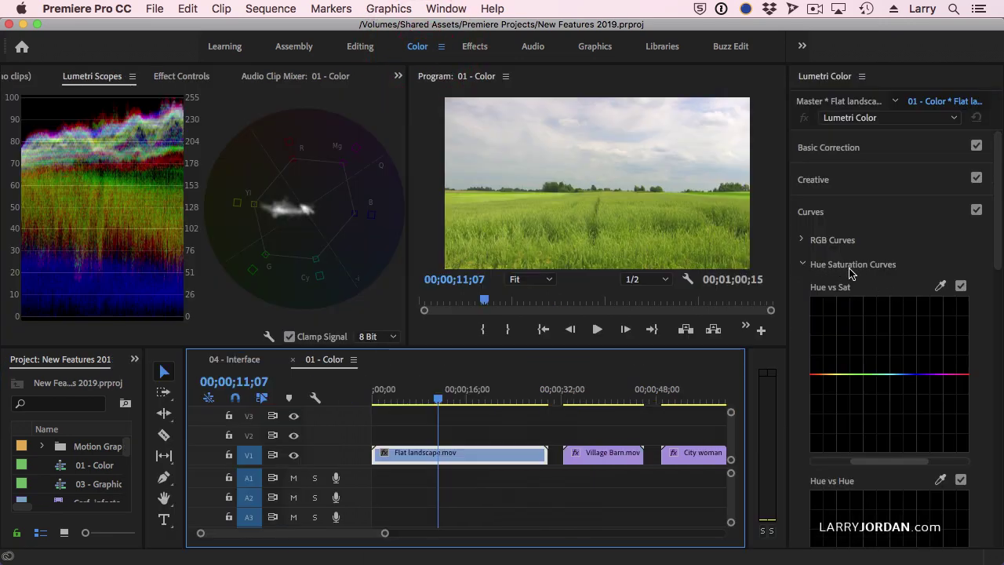
scroll(852, 271, "down", 4)
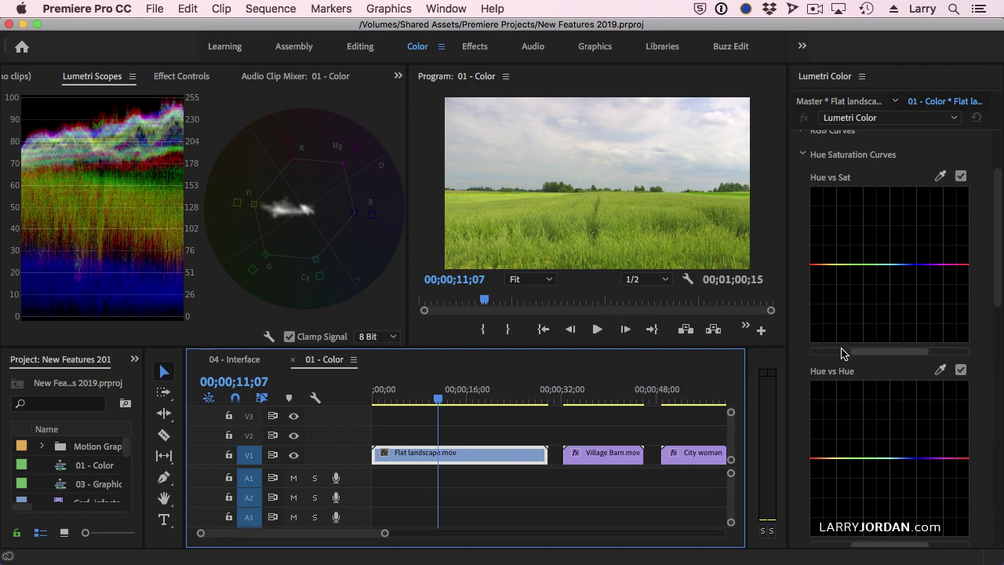
scroll(890, 384, "down", 6)
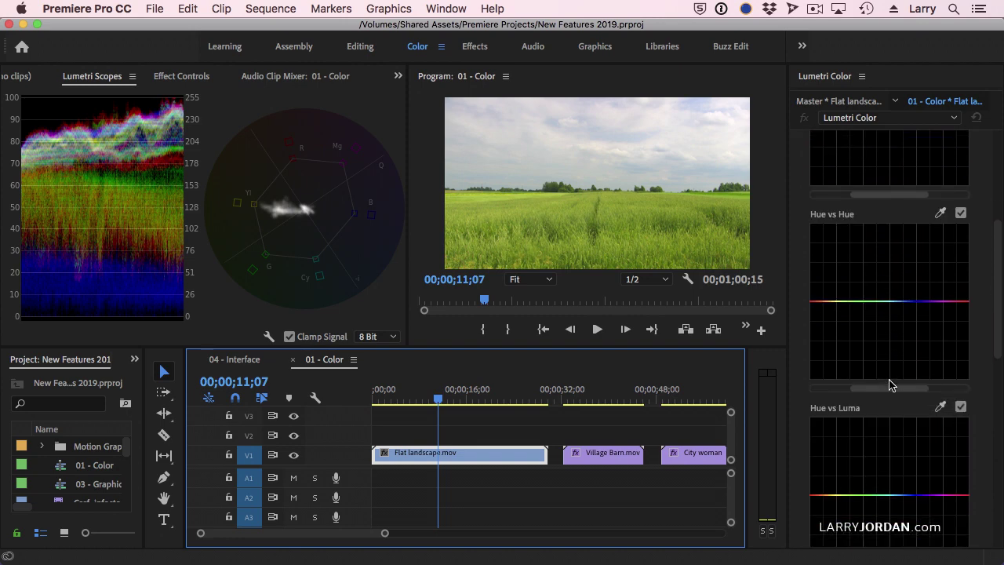
scroll(890, 384, "down", 5)
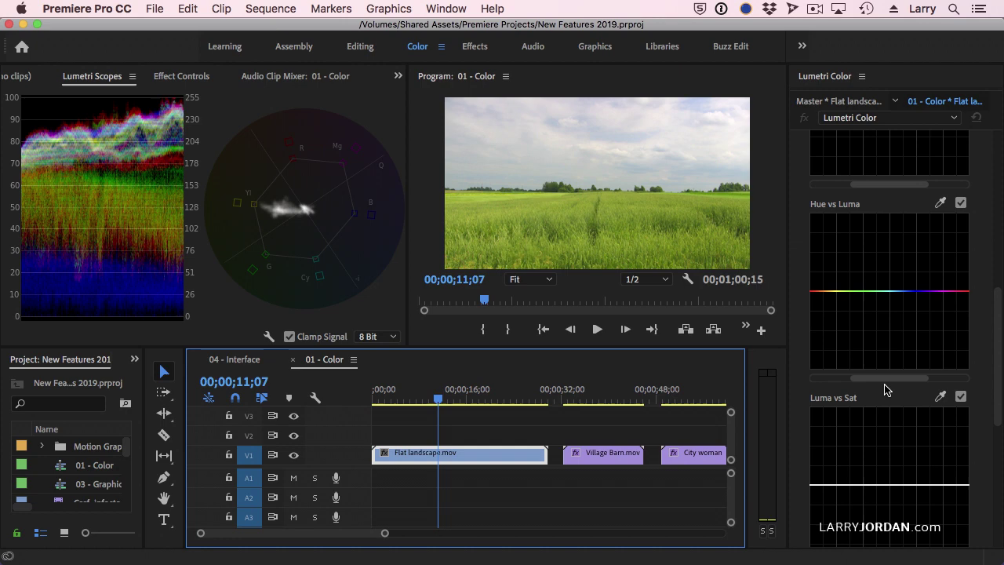
scroll(887, 386, "down", 3)
scroll(885, 390, "down", 8)
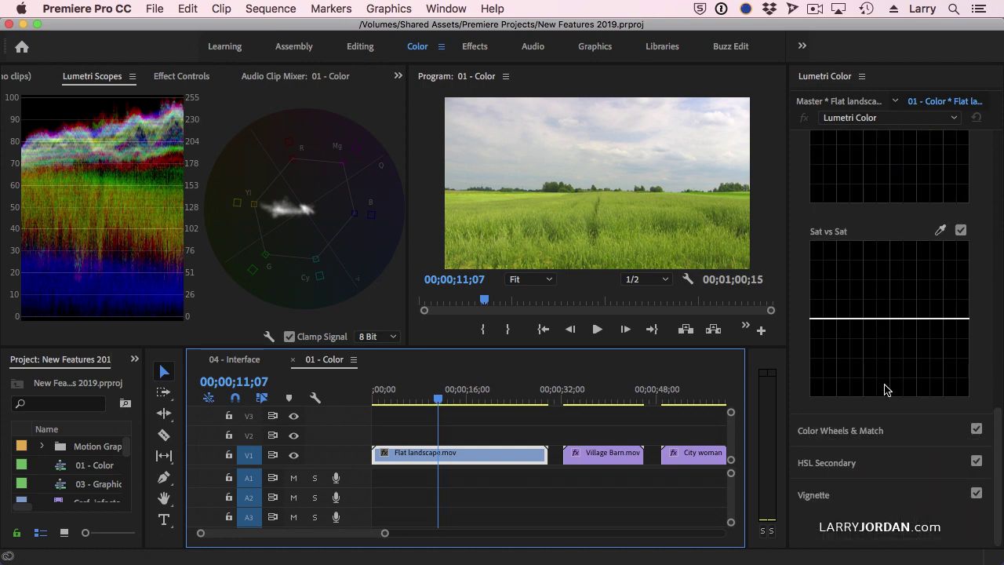
scroll(885, 390, "up", 15)
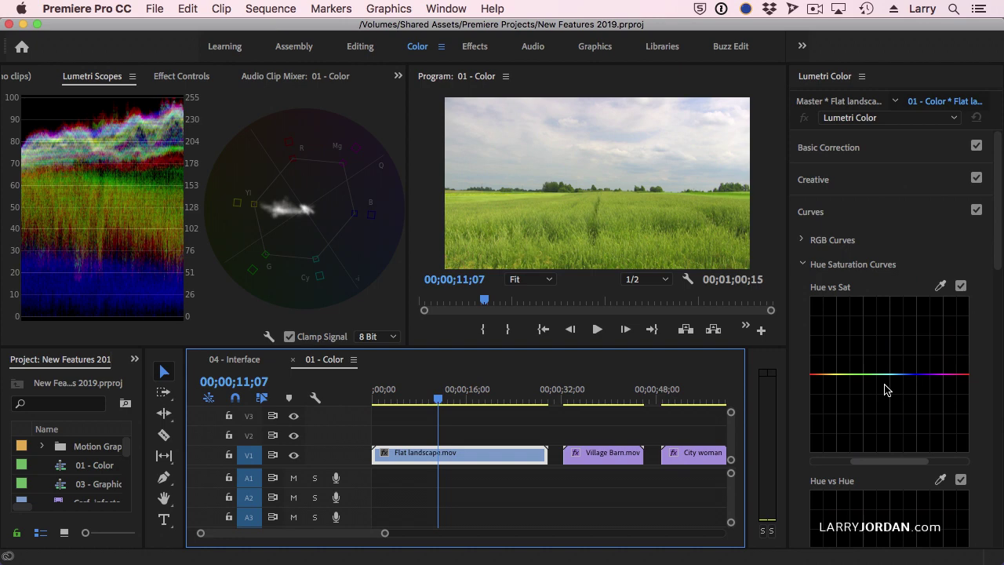
scroll(885, 390, "down", 8)
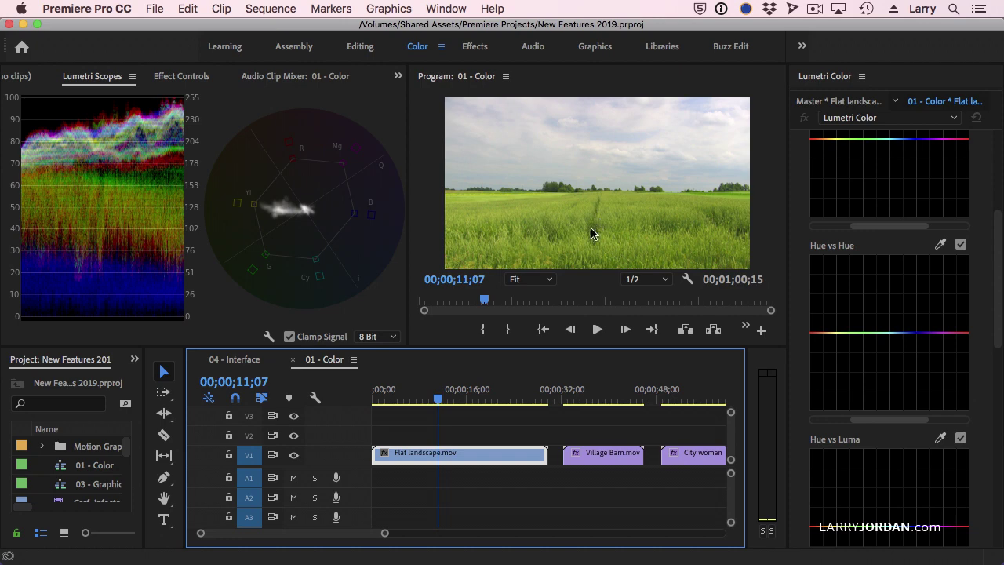
- On the Flat landscape clip, sample the grass with the Hue vs Hue eyedropper and raise its point toward golden
left_click(473, 453)
left_click(941, 244)
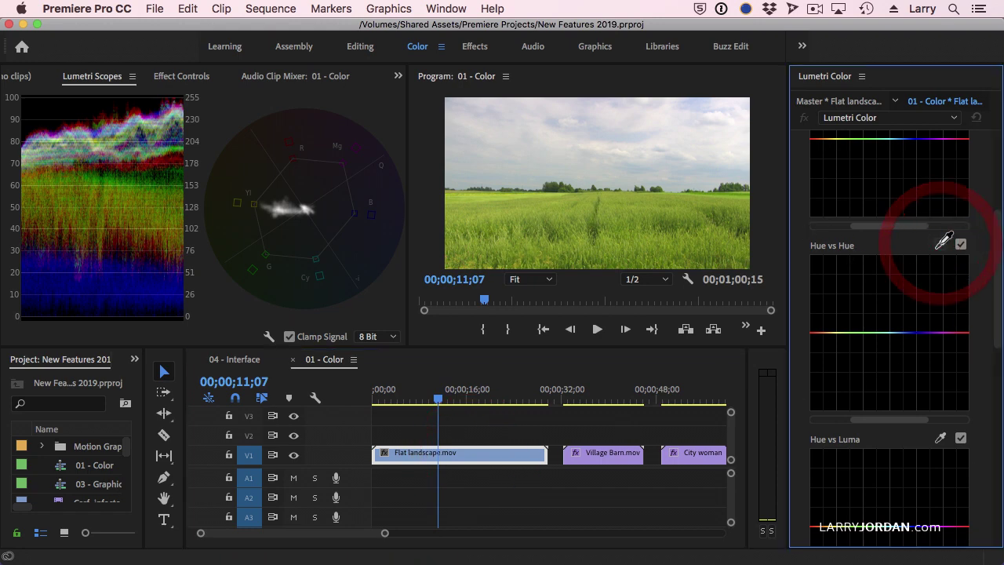
left_click(578, 219)
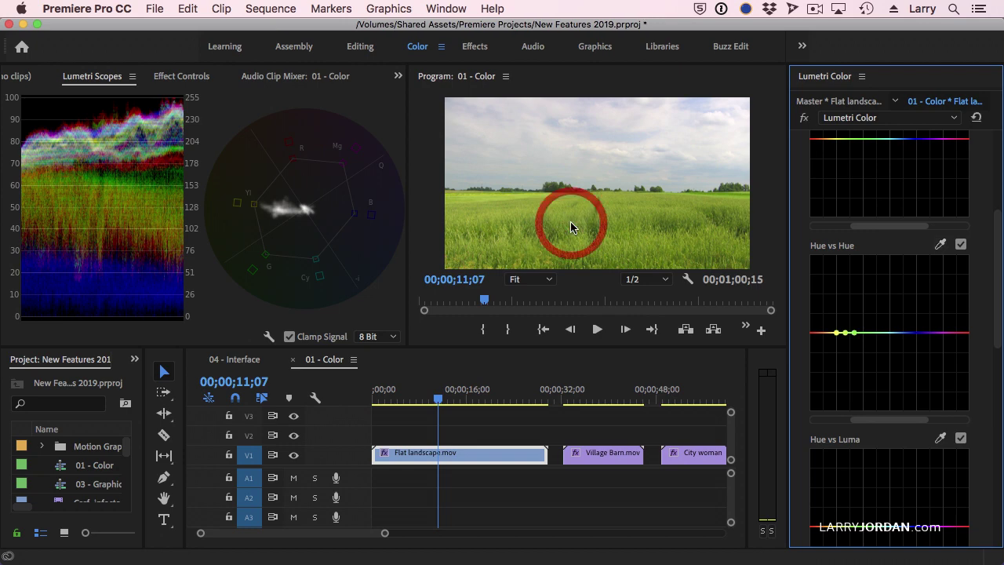
left_click(846, 333)
left_click_drag(846, 333, 847, 311)
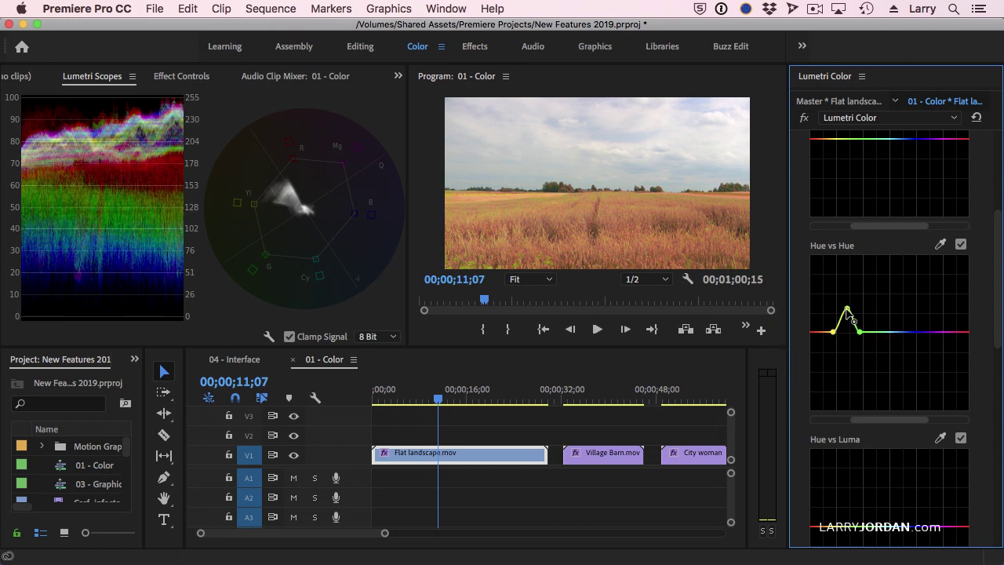
- Toggle the Hue vs Hue curve to compare before and after, then review the golden field across frames
left_click(961, 244)
left_click(961, 246)
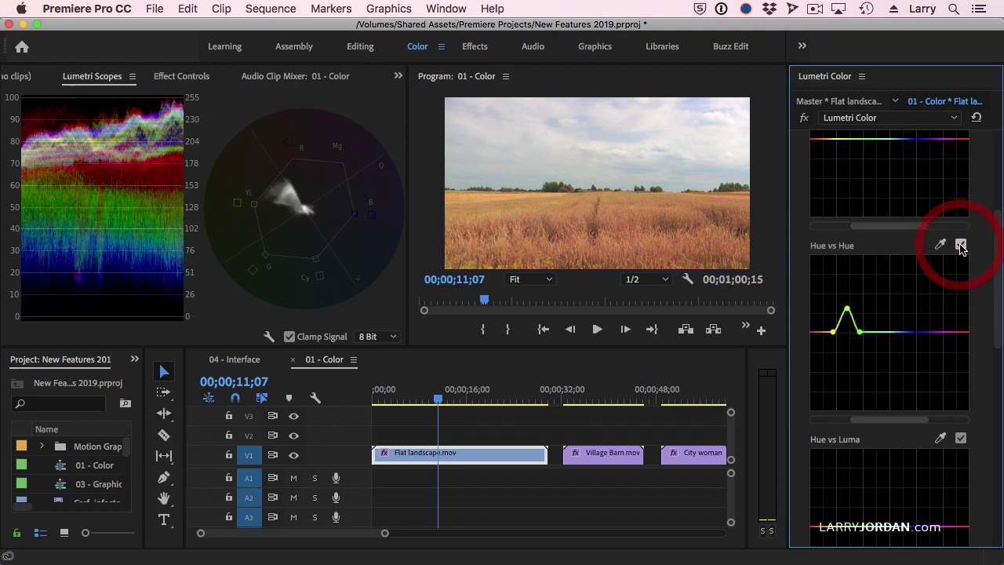
left_click(961, 245)
left_click(961, 246)
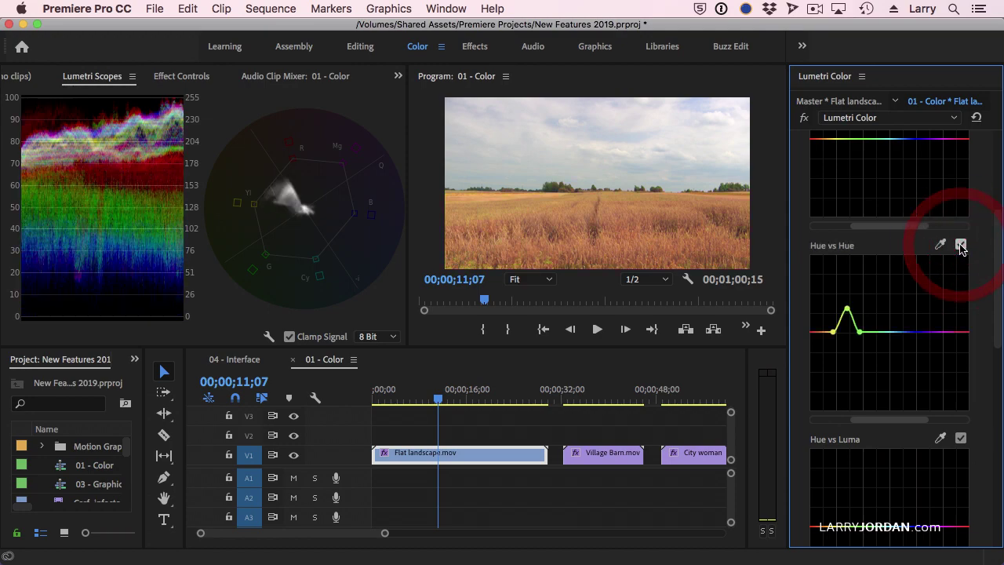
left_click_drag(410, 405, 459, 404)
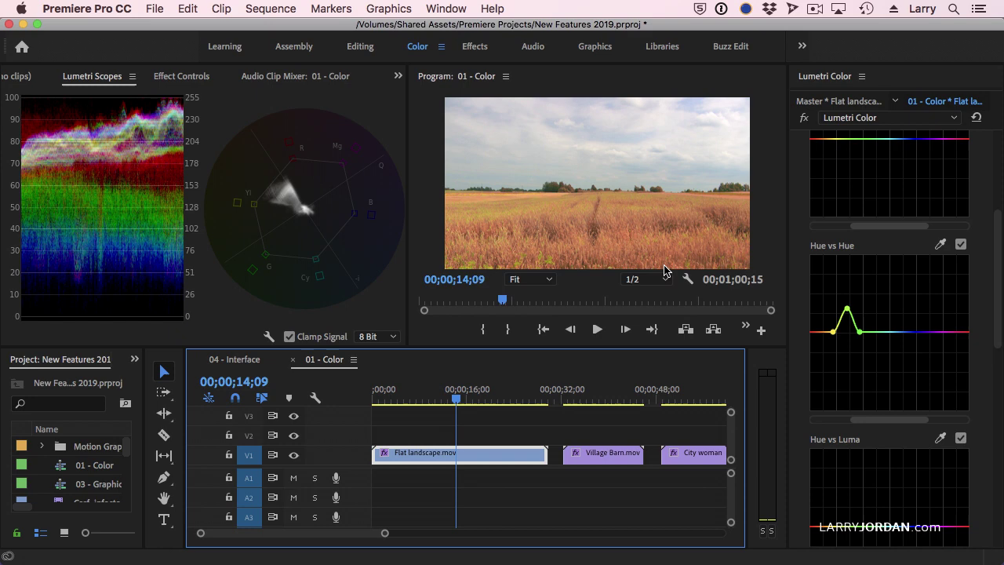
- Sample the sky with the Hue vs Sat eyedropper, raise the blue peak and widen its range
left_click(460, 450)
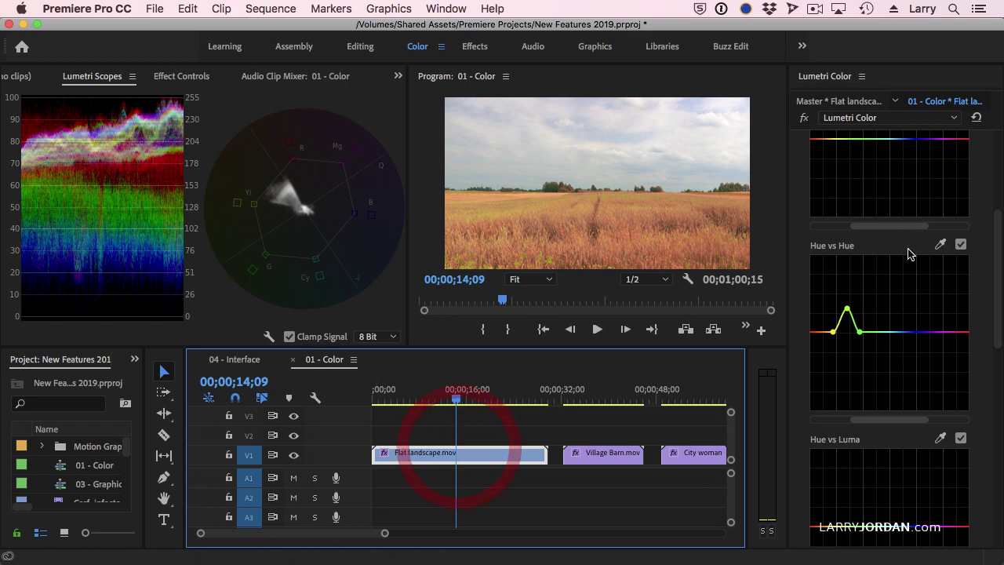
scroll(897, 204, "up", 5)
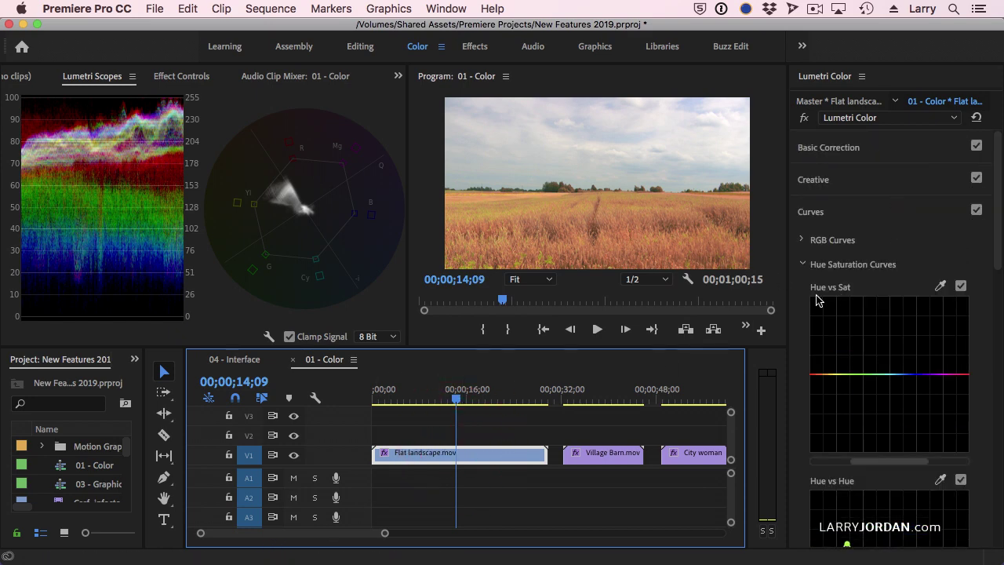
left_click(941, 286)
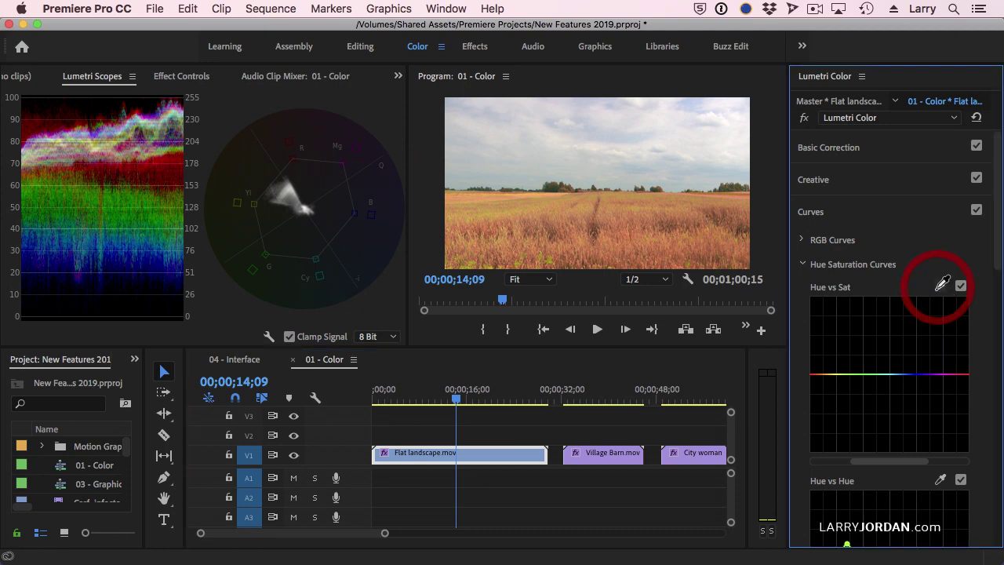
left_click(691, 109)
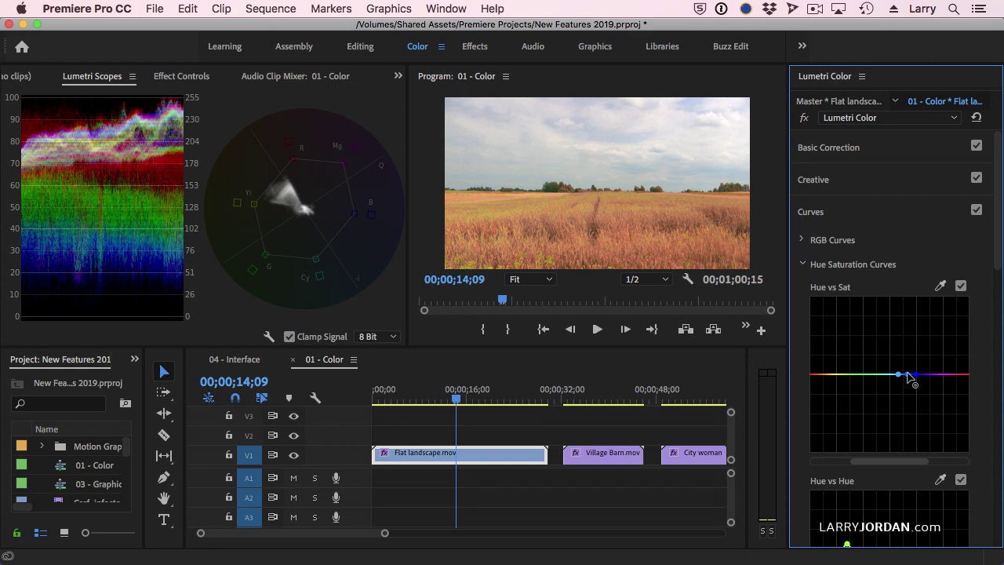
left_click_drag(908, 375, 908, 331)
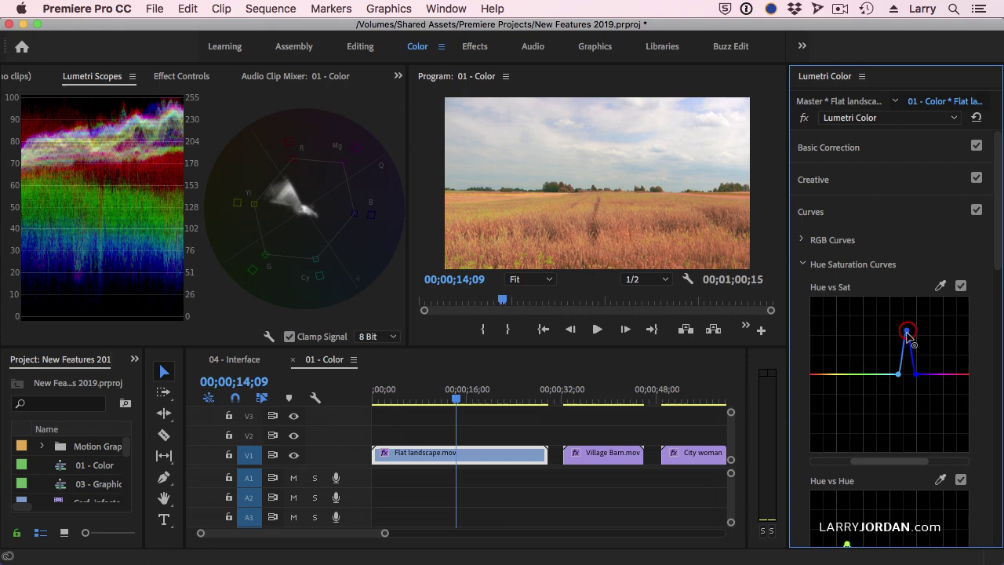
left_click_drag(916, 376, 894, 374)
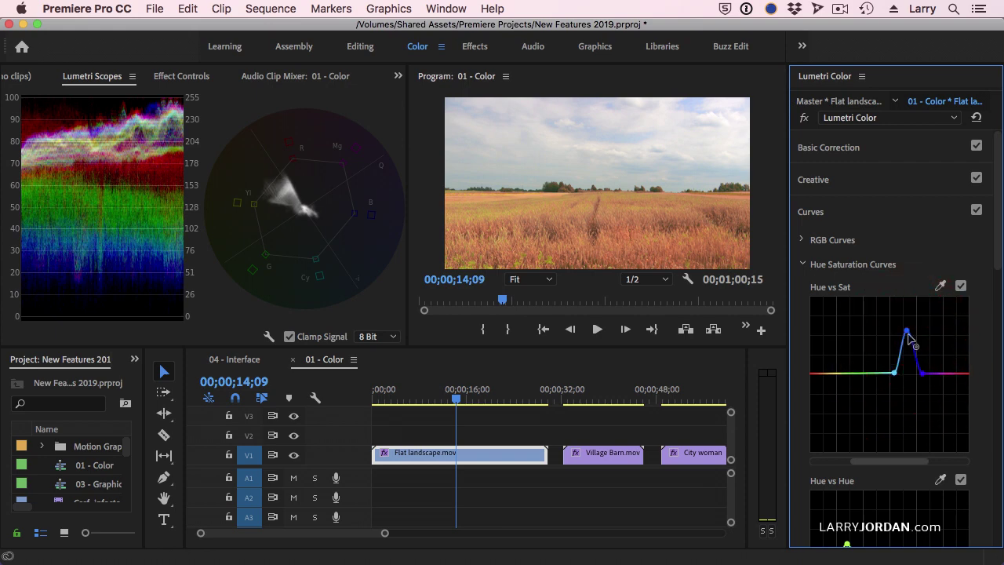
left_click_drag(908, 333, 908, 333)
- Toggle the sky saturation boost and the golden hue shift on and off to compare, leaving both on
left_click(962, 287)
left_click(962, 286)
left_click(962, 287)
left_click(962, 286)
left_click(962, 286)
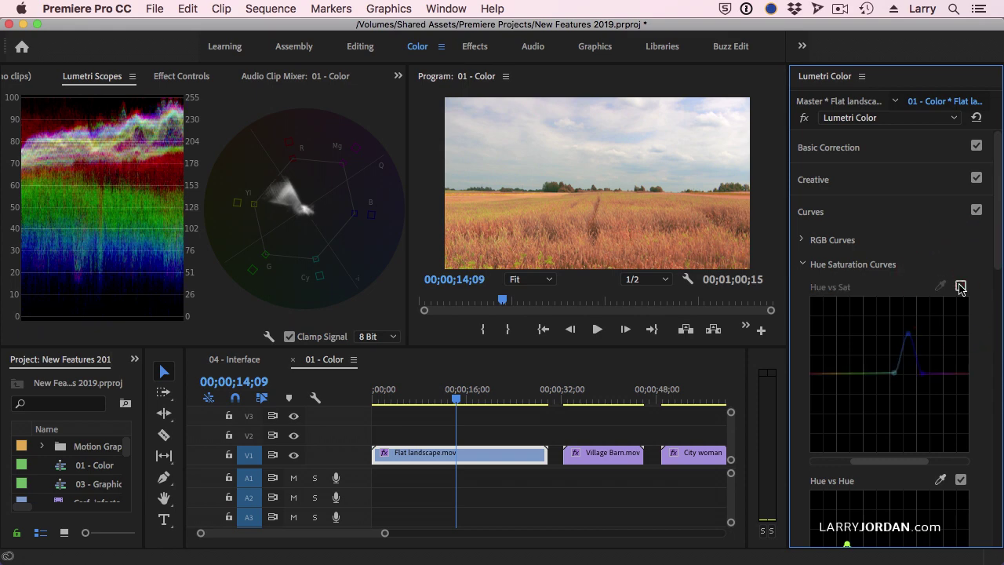
left_click(961, 286)
scroll(987, 369, "down", 1)
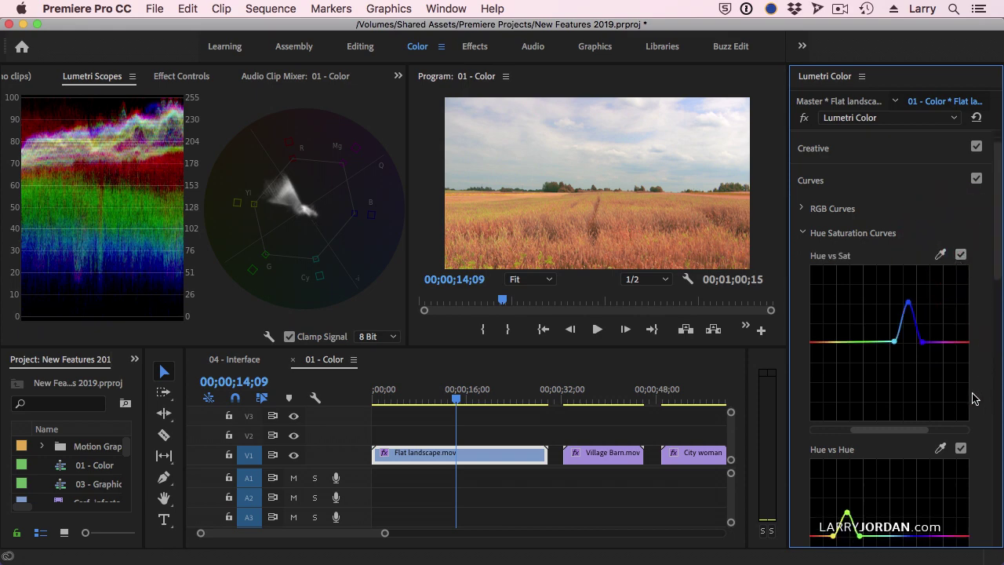
left_click(962, 449)
left_click(962, 449)
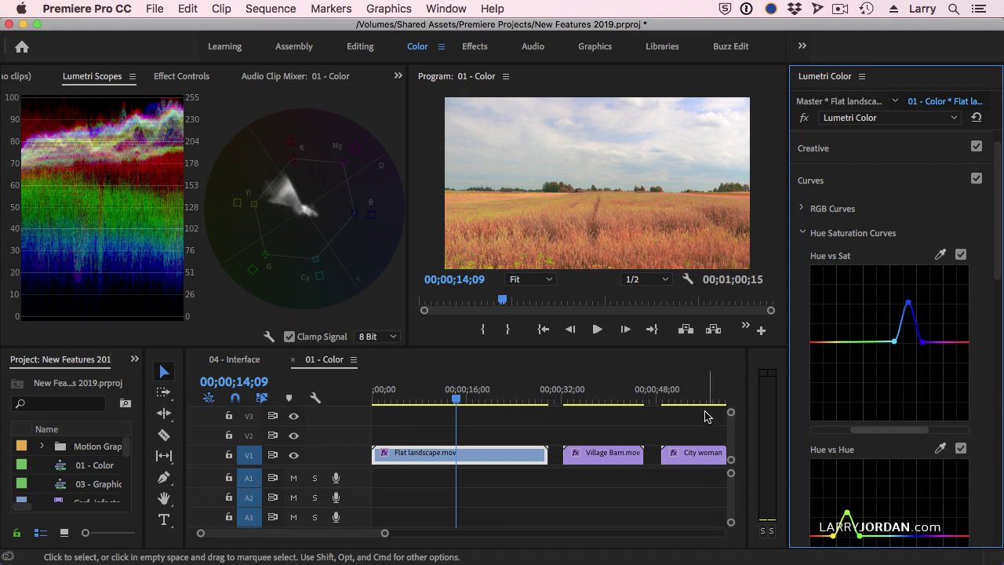
- On the Village Barn clip, sample the yellow field with the Hue vs Luma eyedropper and lower its point
left_click(607, 401)
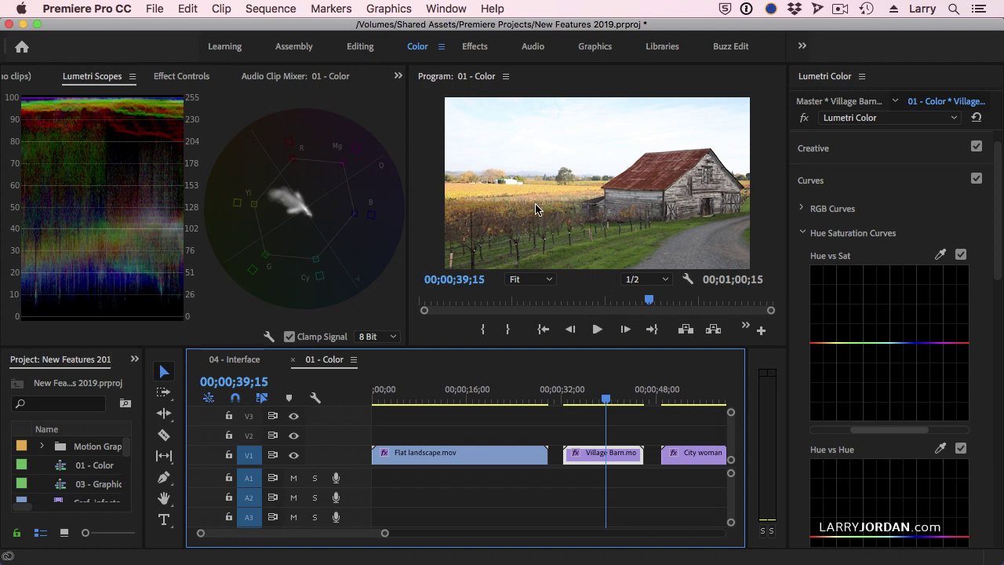
scroll(991, 348, "down", 7)
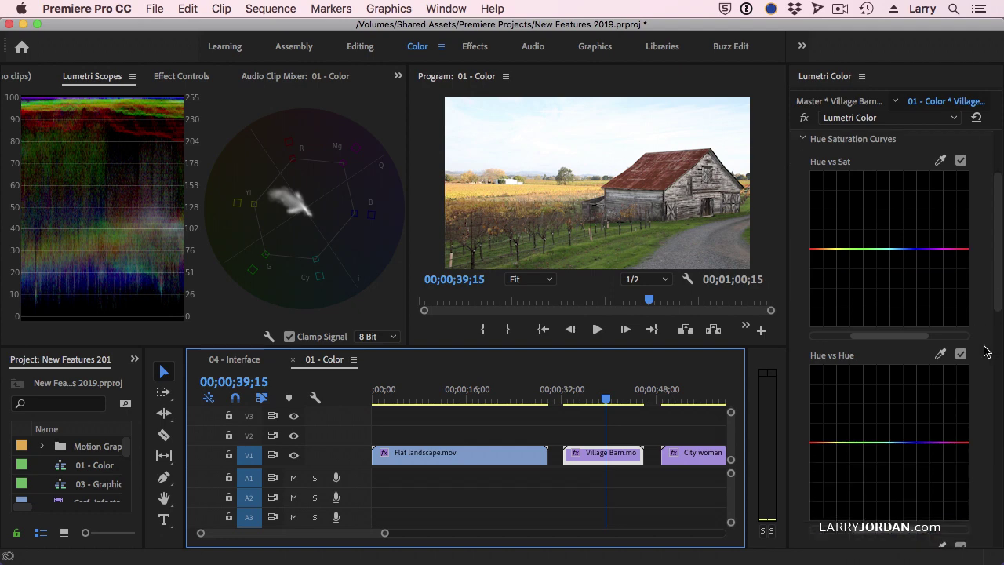
scroll(988, 351, "down", 2)
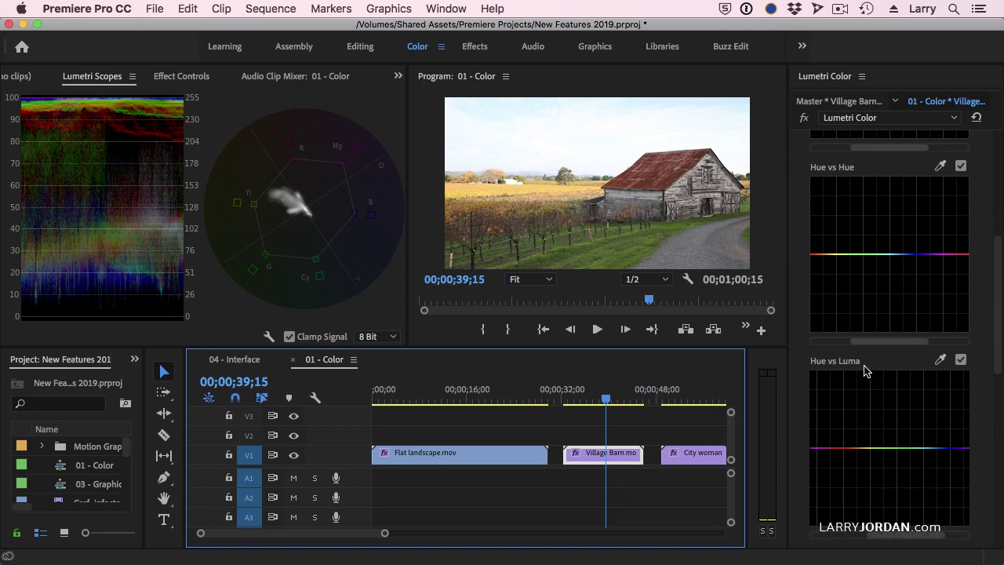
left_click(619, 462)
left_click(941, 359)
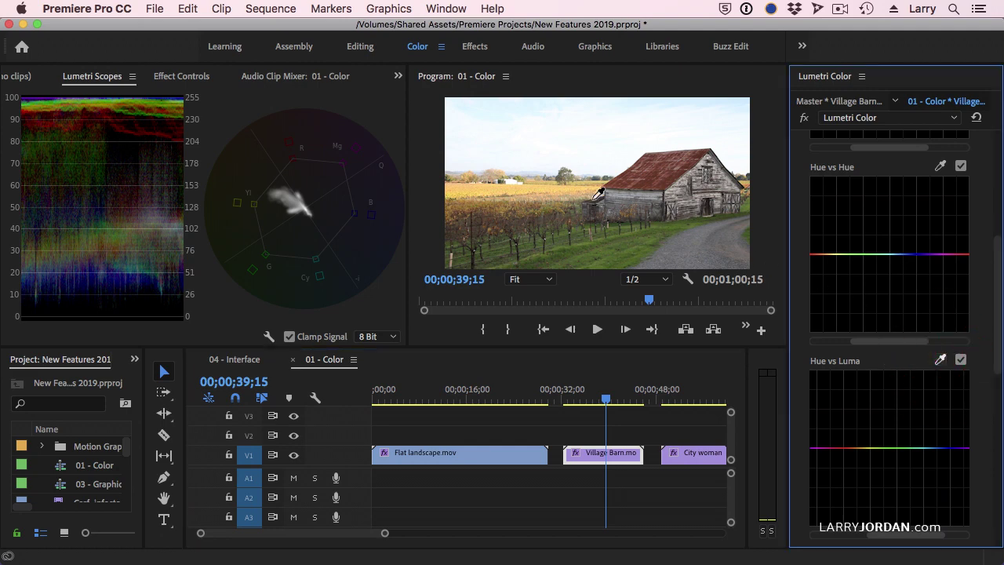
left_click(535, 189)
left_click_drag(855, 449, 855, 470)
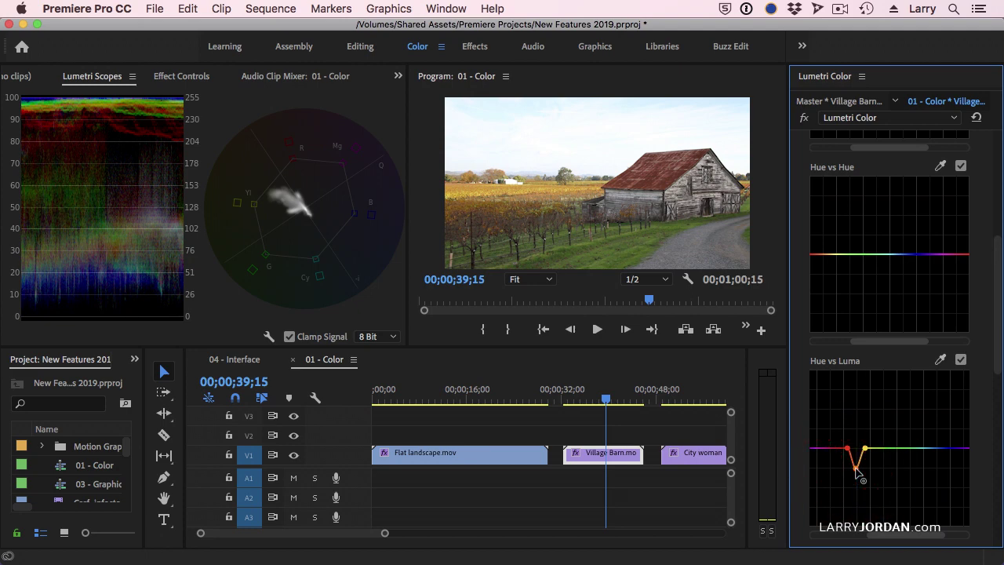
- Toggle the Hue vs Luma curve to compare the field darkening before and after
left_click(961, 363)
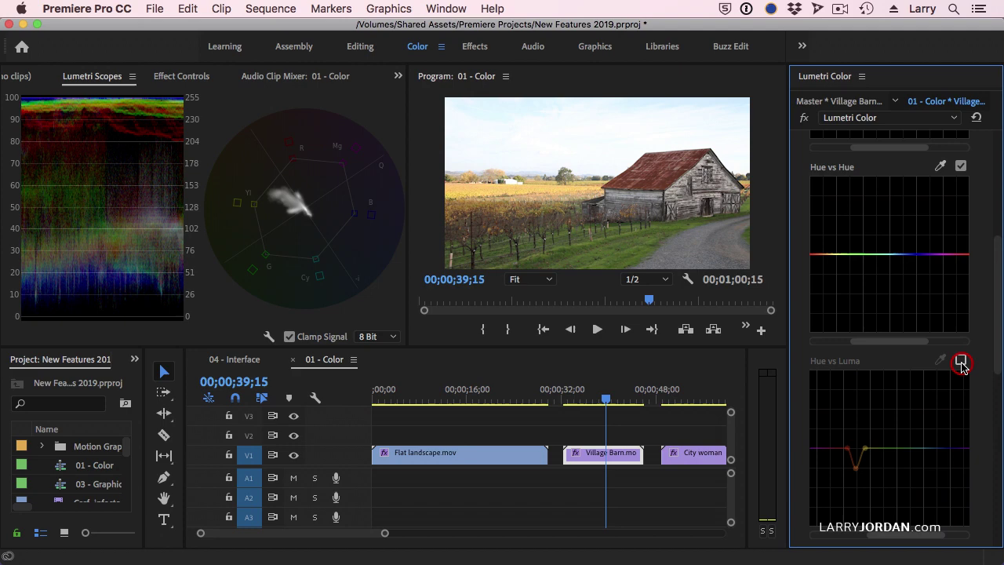
left_click(962, 363)
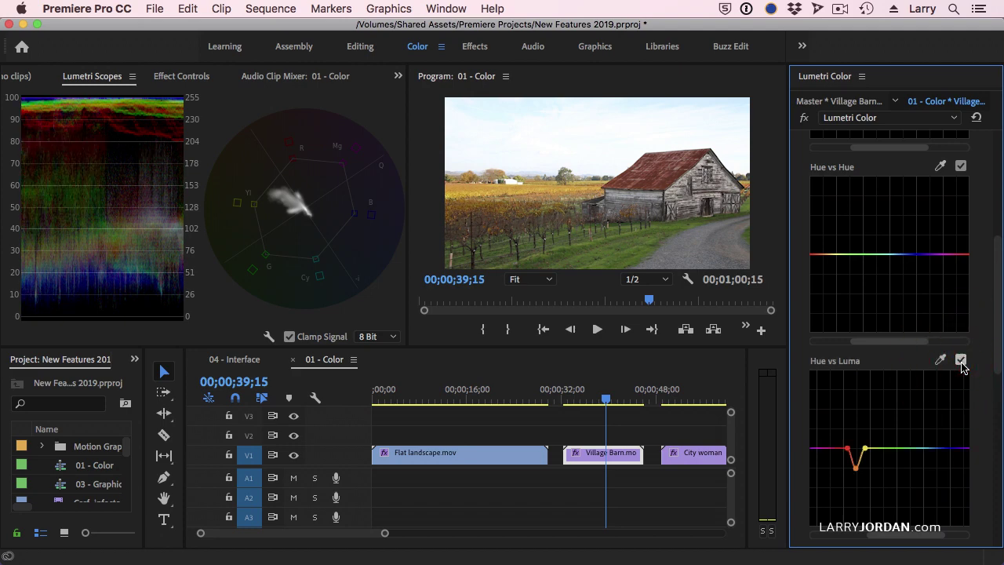
left_click(961, 362)
left_click(961, 361)
- Select the City woman clip for grading in Lumetri Color
left_click(693, 402)
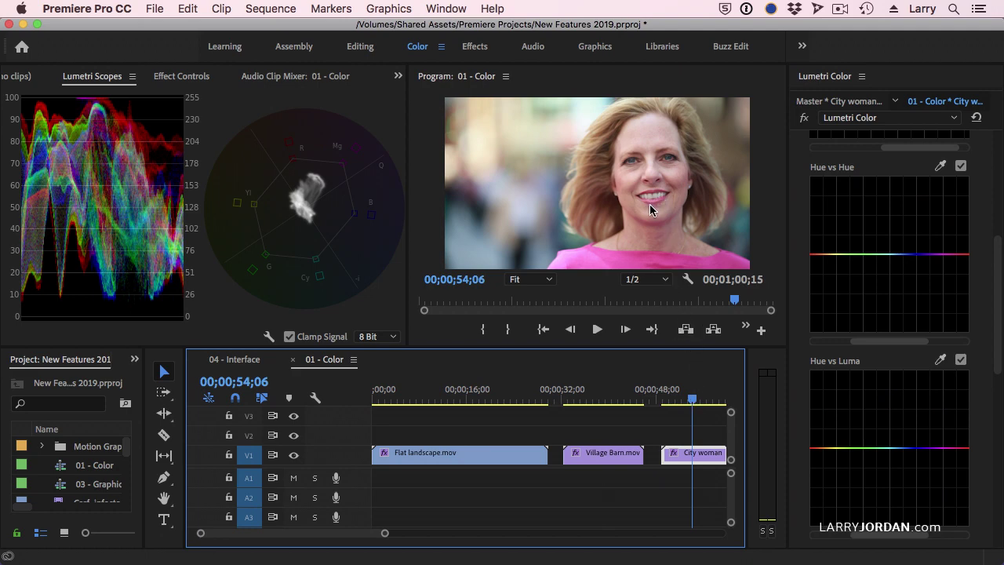
left_click(686, 458)
scroll(979, 425, "down", 5)
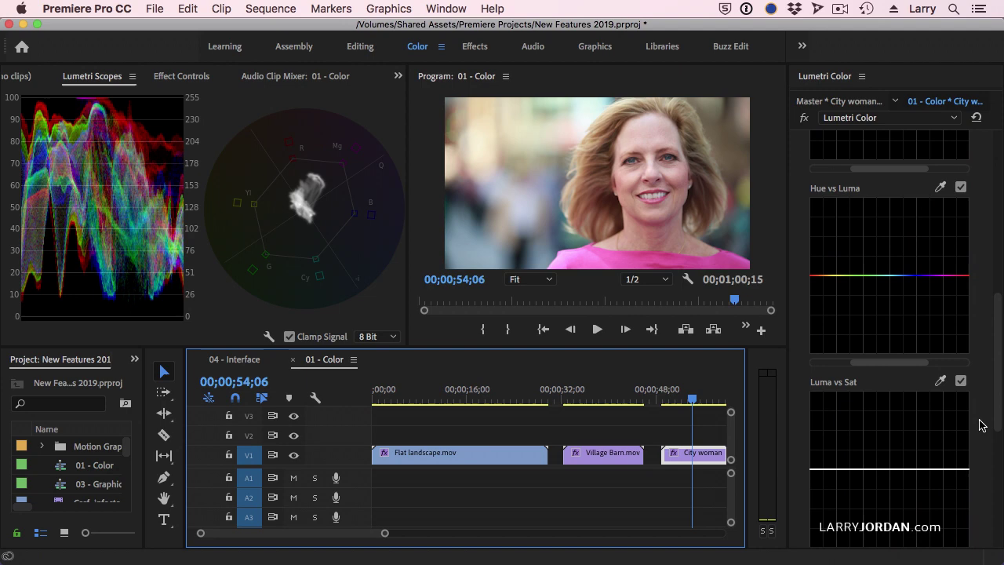
scroll(980, 426, "down", 5)
scroll(979, 425, "down", 3)
scroll(980, 425, "up", 8)
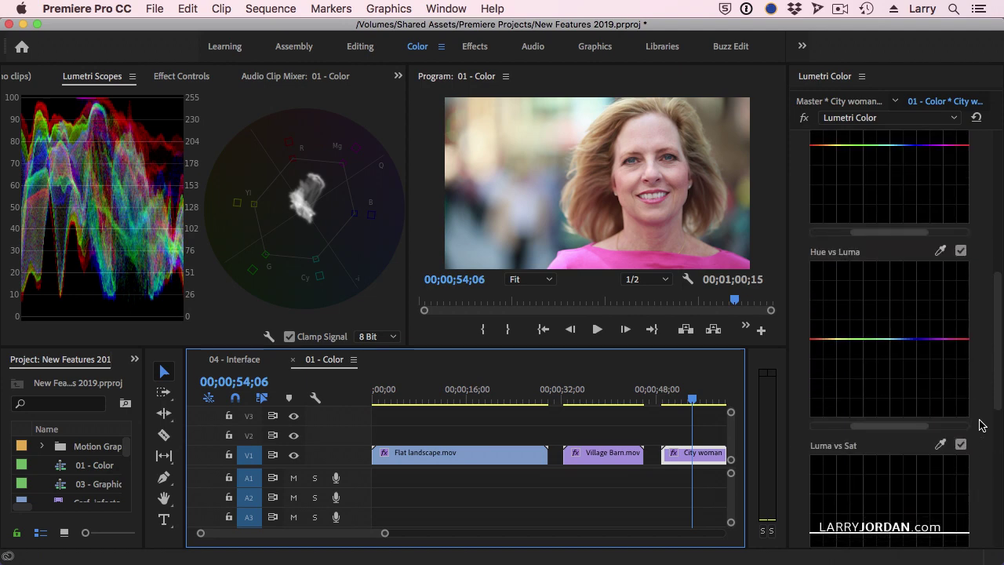
scroll(979, 425, "up", 5)
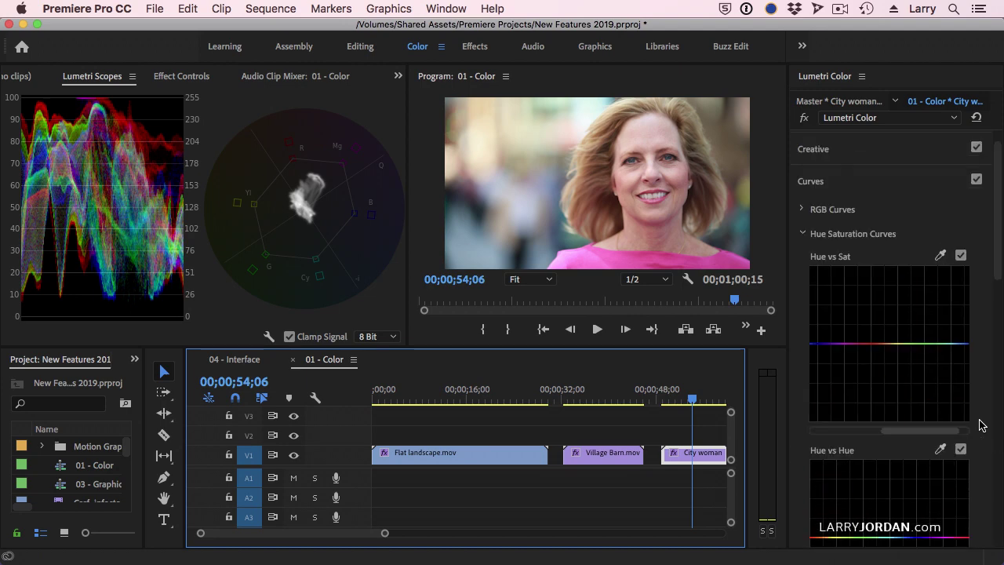
- Sample her face with the Hue vs Sat eyedropper and raise that red-pink peak
left_click(940, 255)
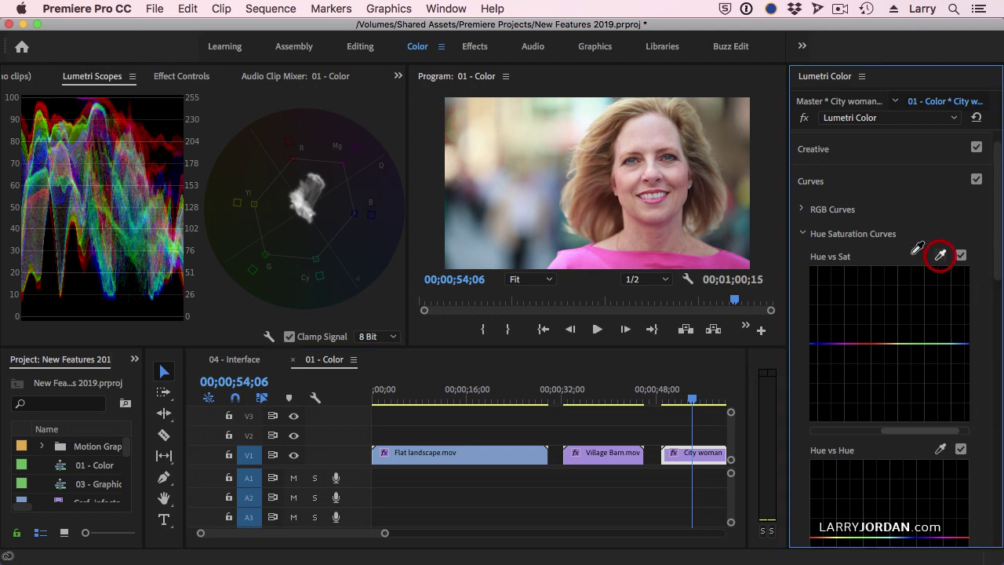
left_click(646, 202)
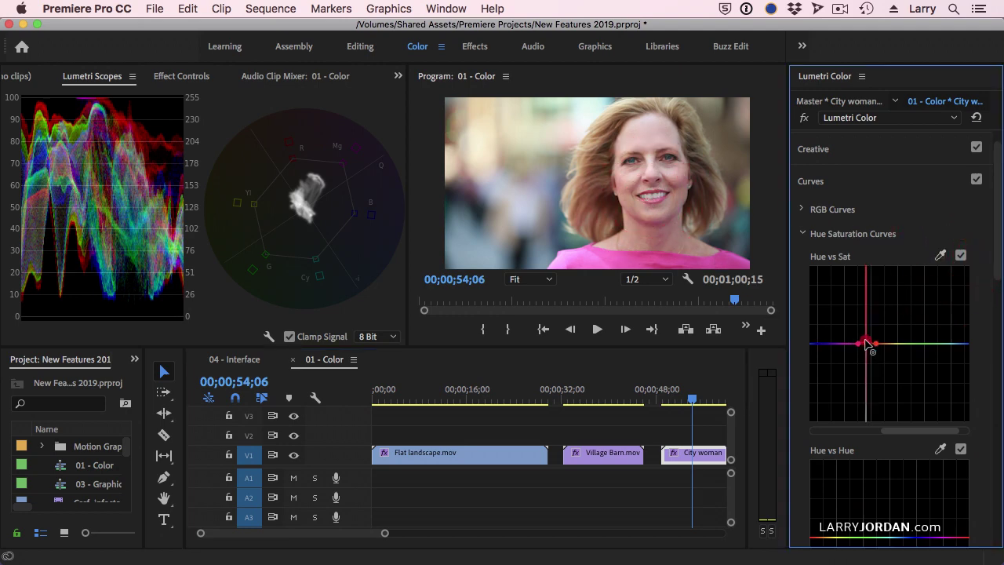
left_click_drag(866, 343, 867, 322)
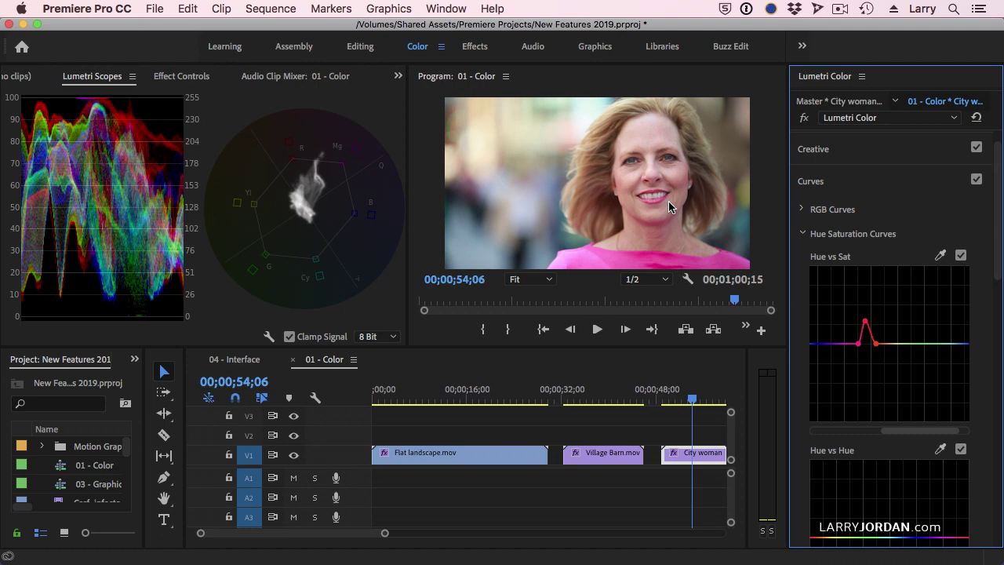
left_click(866, 323)
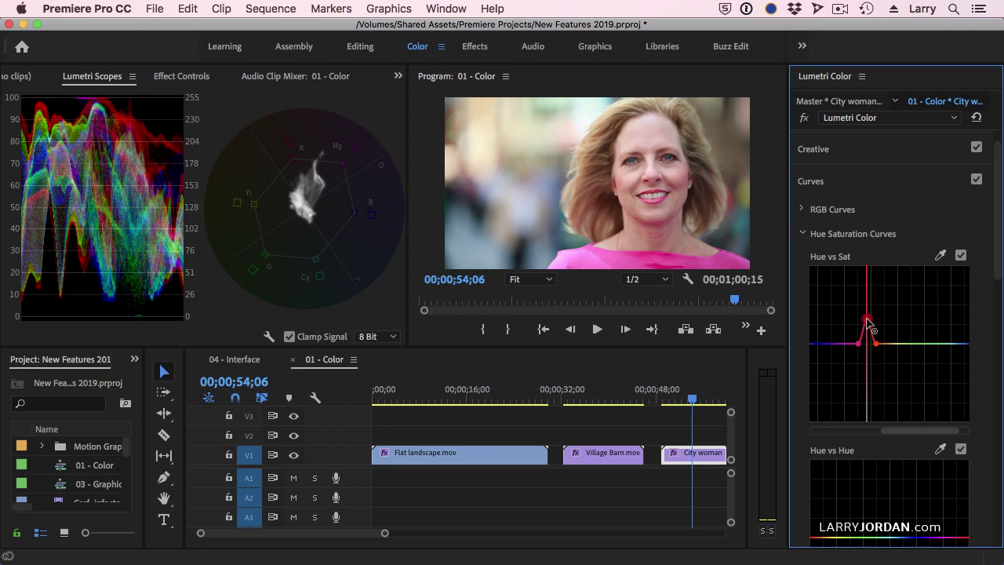
- Flatten the City woman's Hue vs Sat peak and reselect the Village Barn clip
double_click(868, 324)
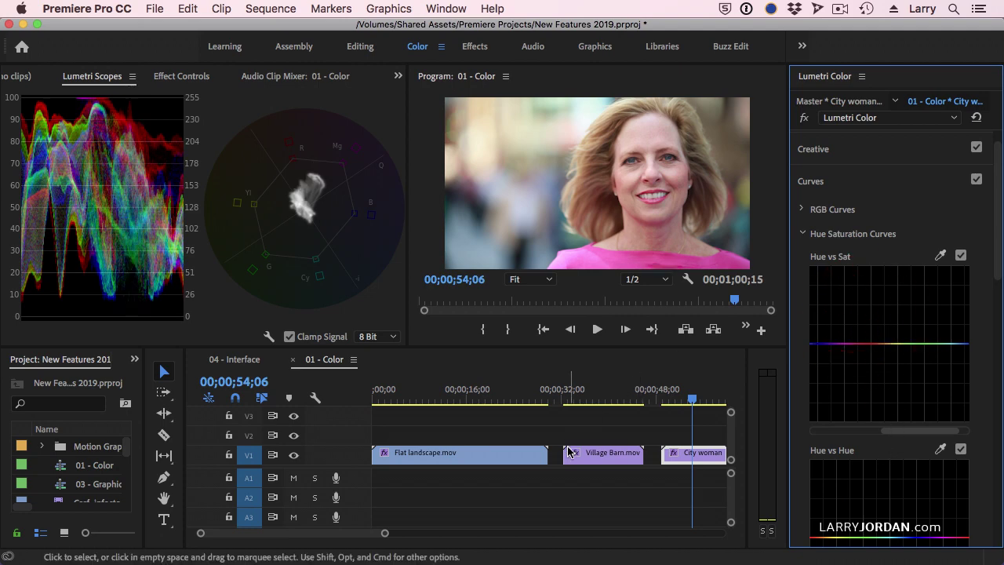
left_click(612, 401)
left_click(608, 456)
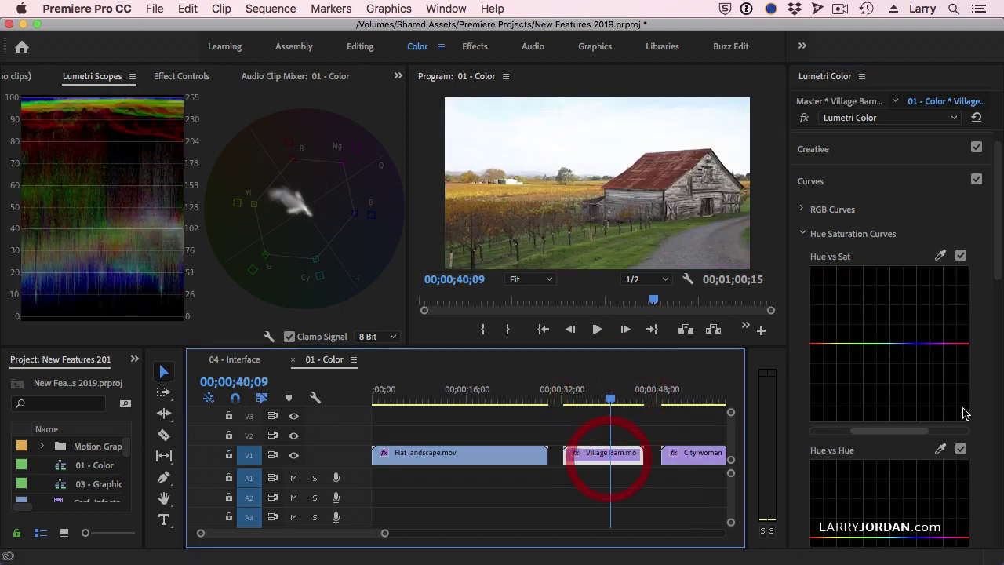
- Remove the barn's Hue vs Luma dip and sample an orange spot onto the flat curve
scroll(991, 393, "down", 10)
scroll(990, 392, "down", 2)
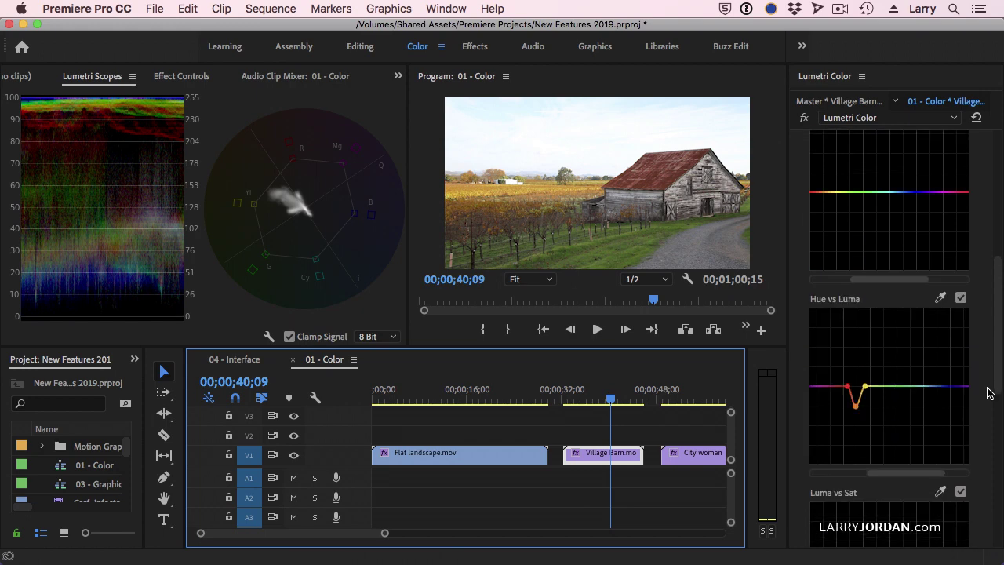
double_click(855, 406)
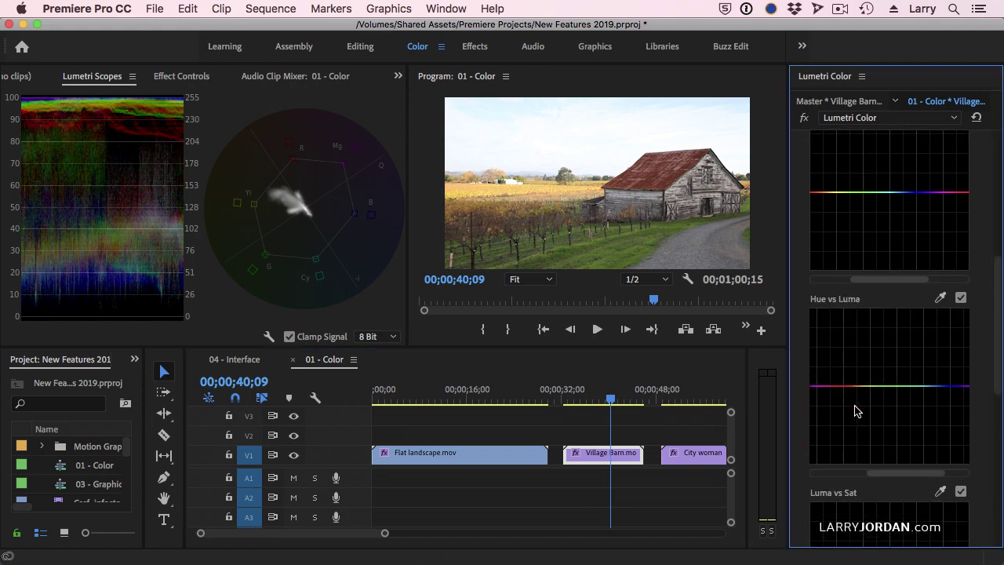
left_click(940, 297)
left_click(519, 190)
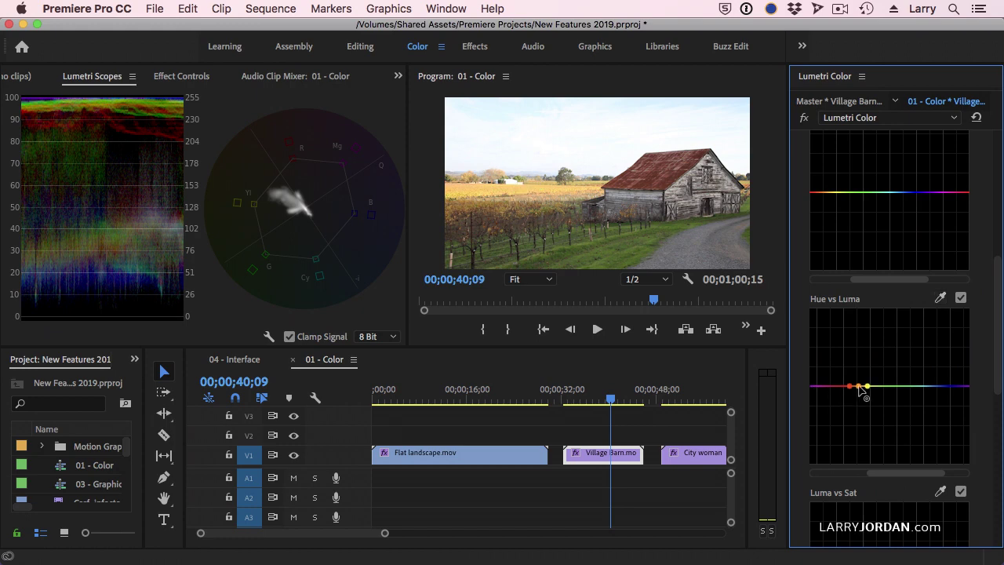